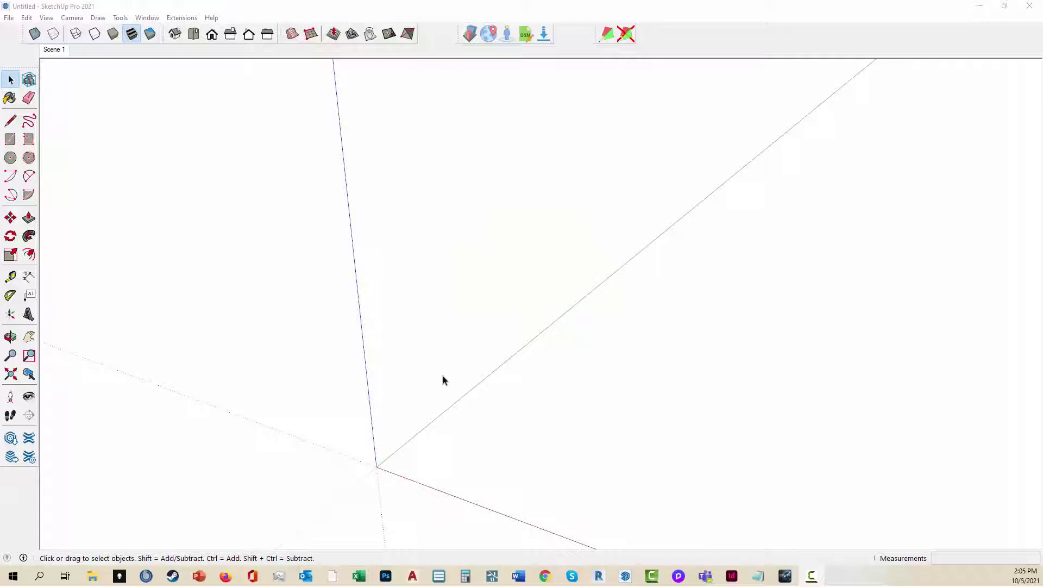
Draw a 2000' line from the origin along the green axis
scroll(442, 380, down, 1)
click(10, 120)
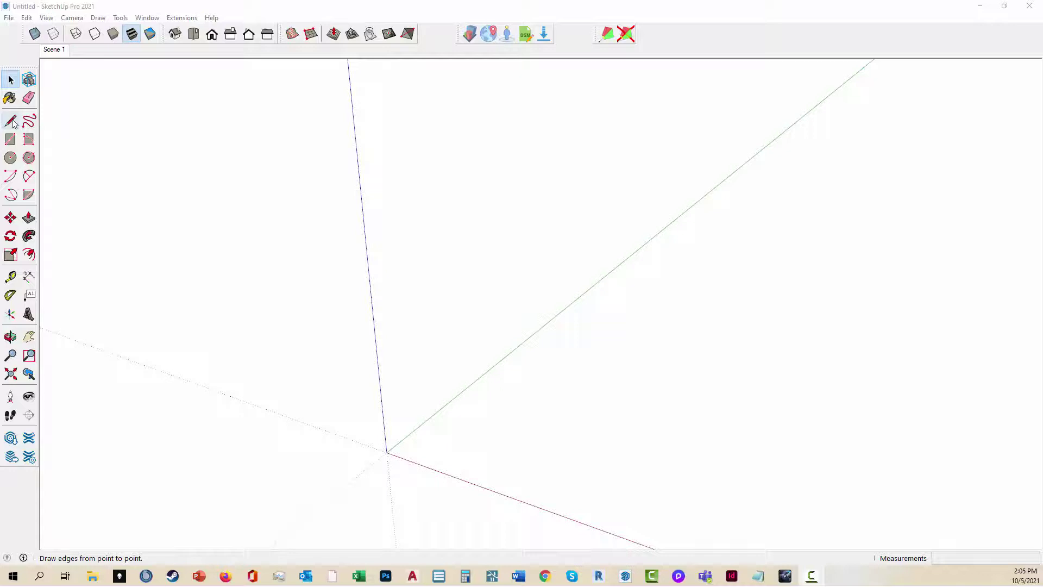
click(417, 450)
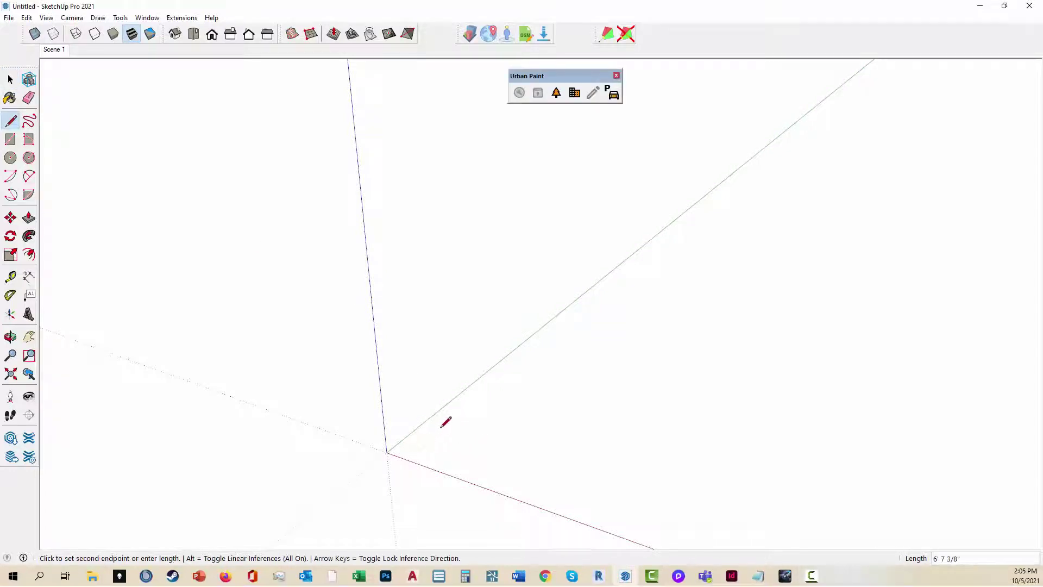
text(20)
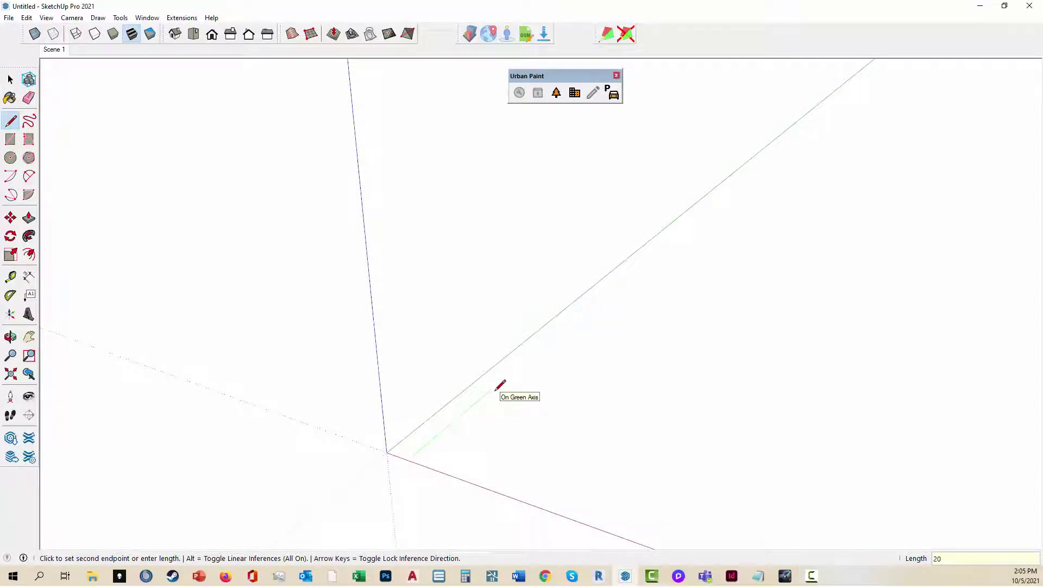
text(00')
key(Return)
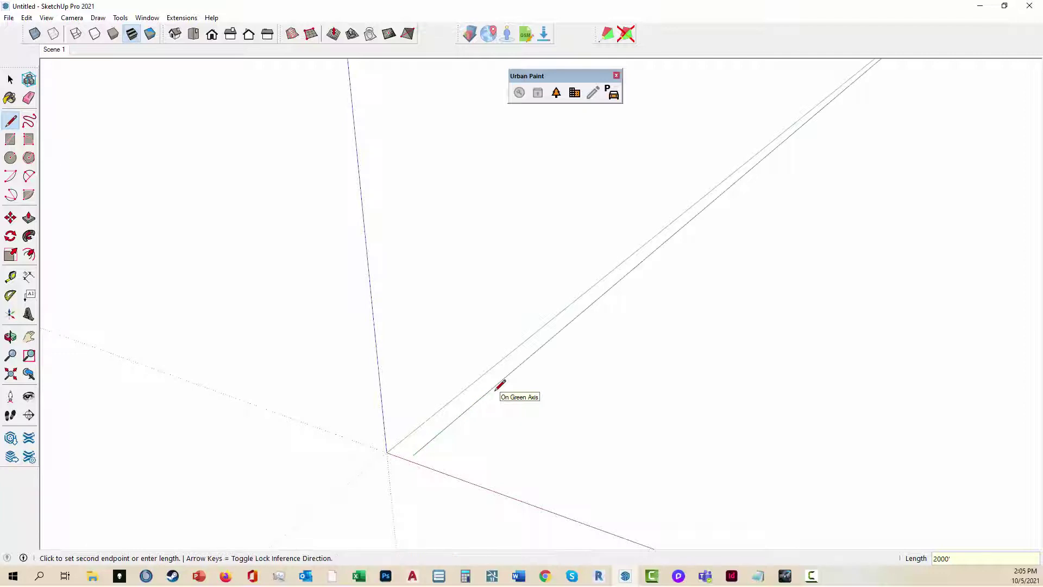
Select the new line and load the Demo Profile 02 - SYM.upp street profile for it
key(space)
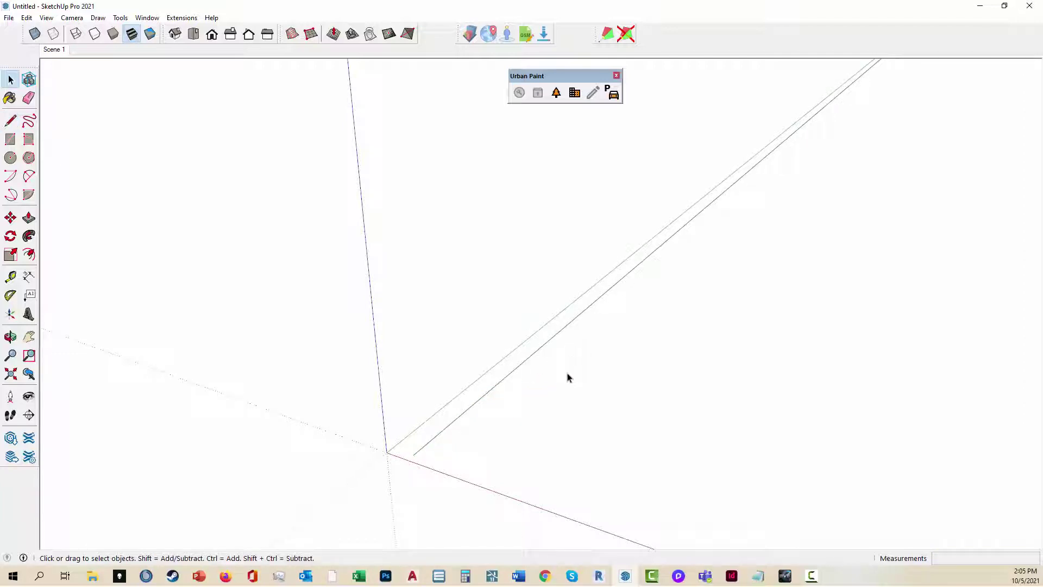
drag(796, 336, 581, 242)
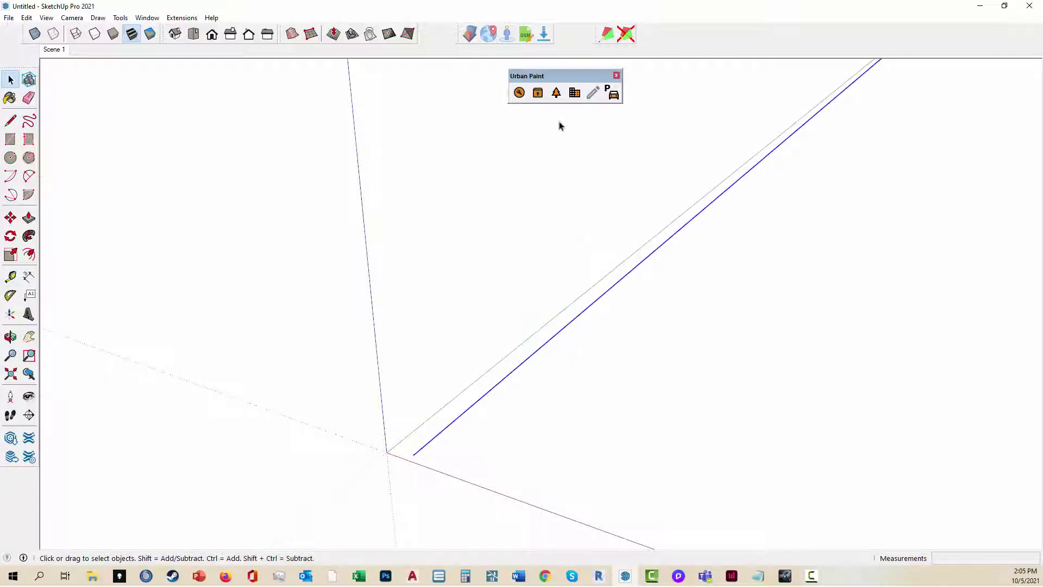
click(537, 93)
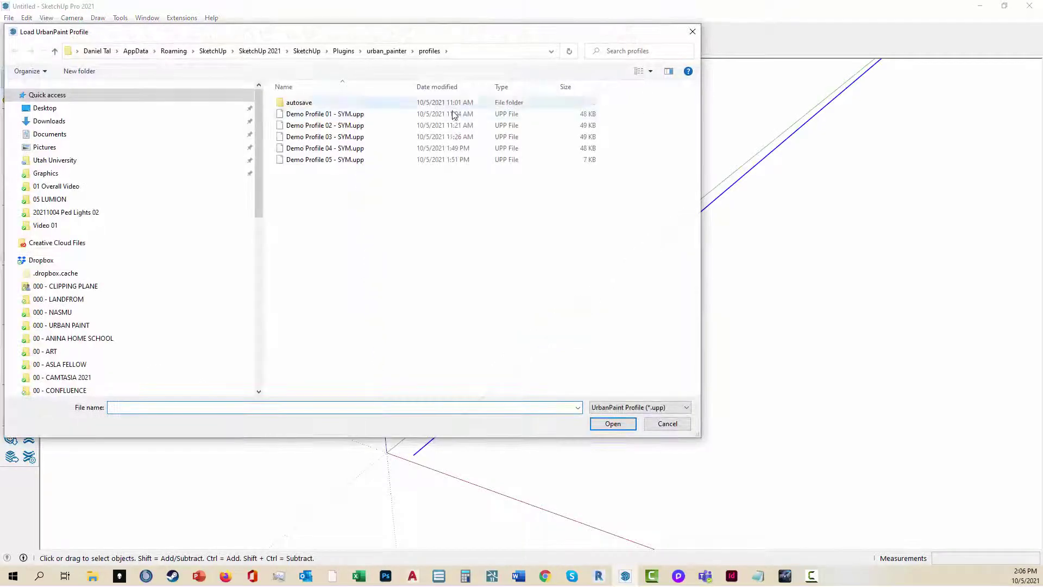
click(343, 128)
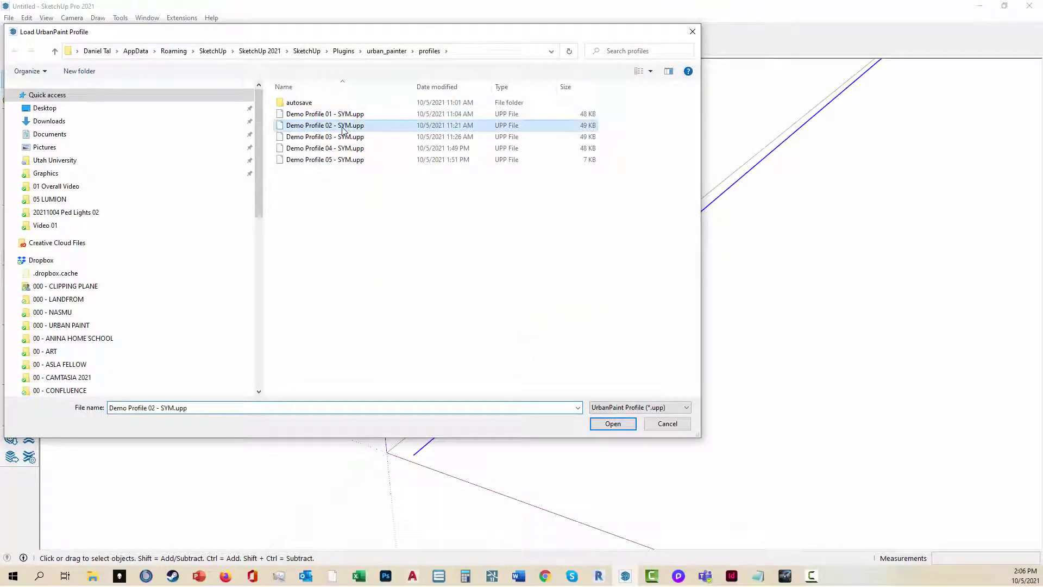
click(605, 423)
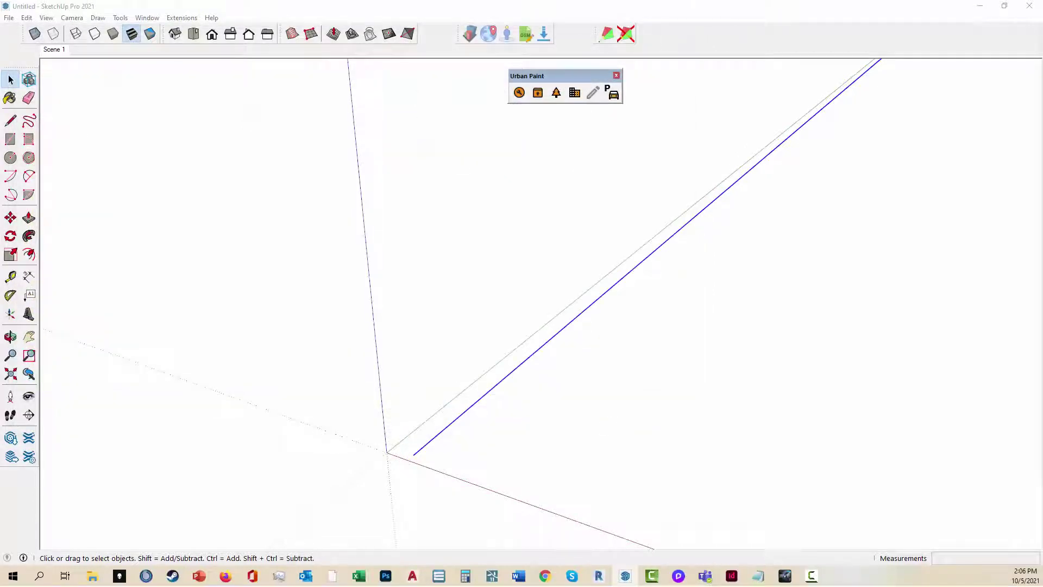
Build the Demo Profile 02 - SYM street, with median, trees, lights and meters, along the line
drag(904, 34, 373, 43)
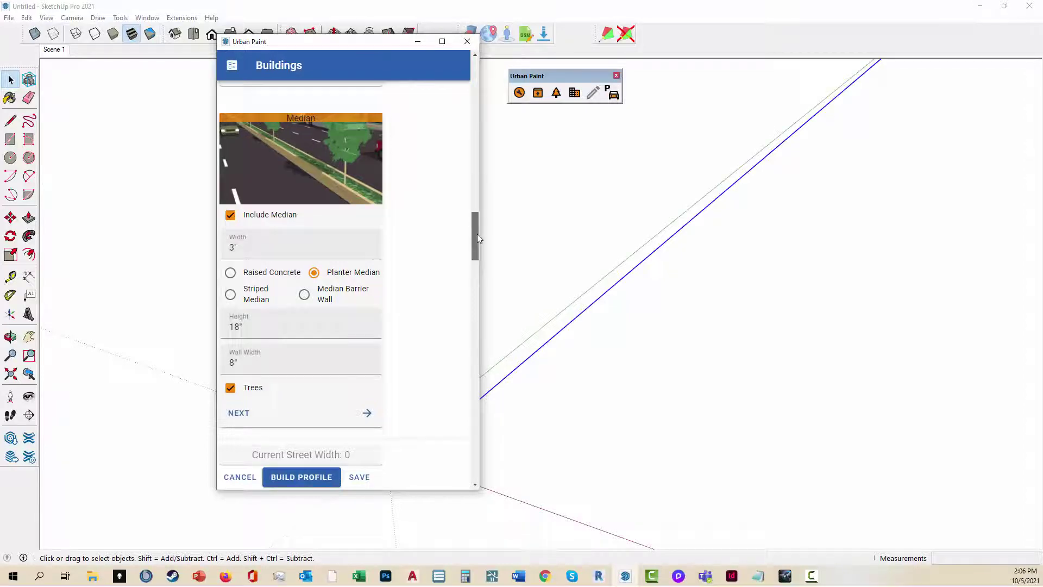
mouse_move(477, 238)
mouse_down()
mouse_move(442, 86)
mouse_move(470, 458)
mouse_move(448, 369)
mouse_up()
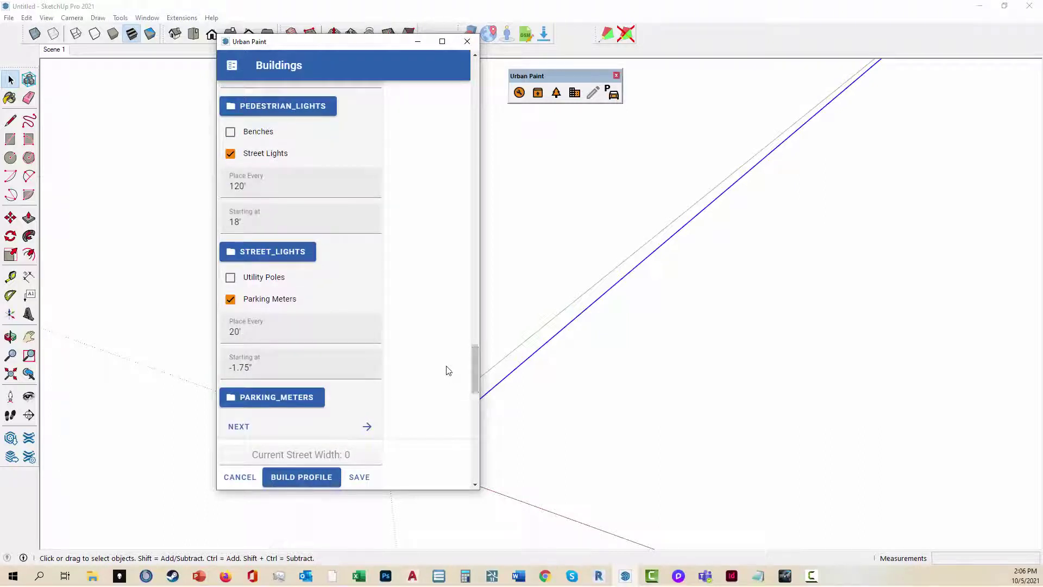
click(321, 481)
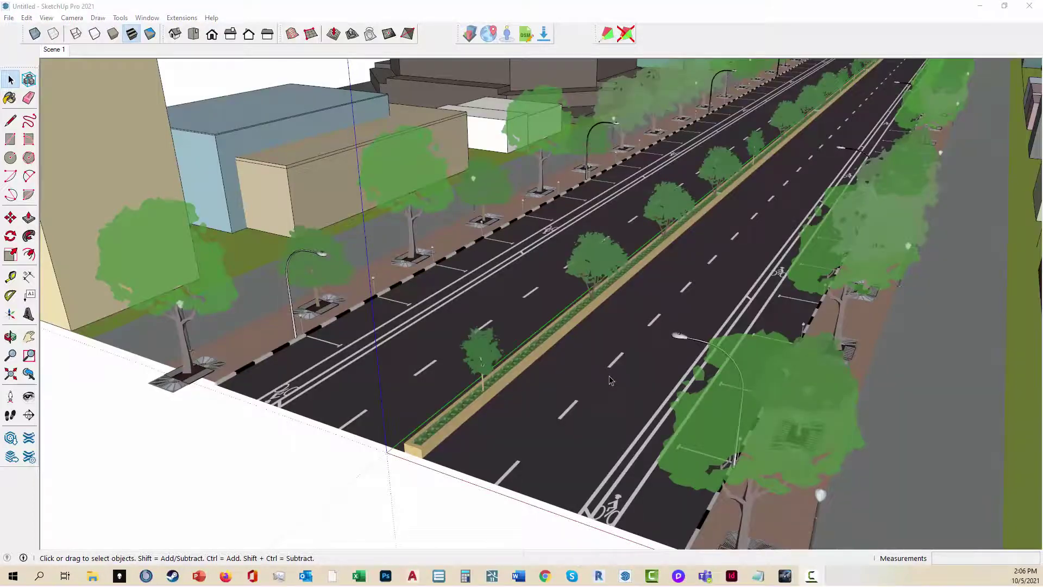
Zoom out over the street and draw a large 2-Point Arc across it
scroll(610, 381, down, 3)
scroll(527, 228, down, 5)
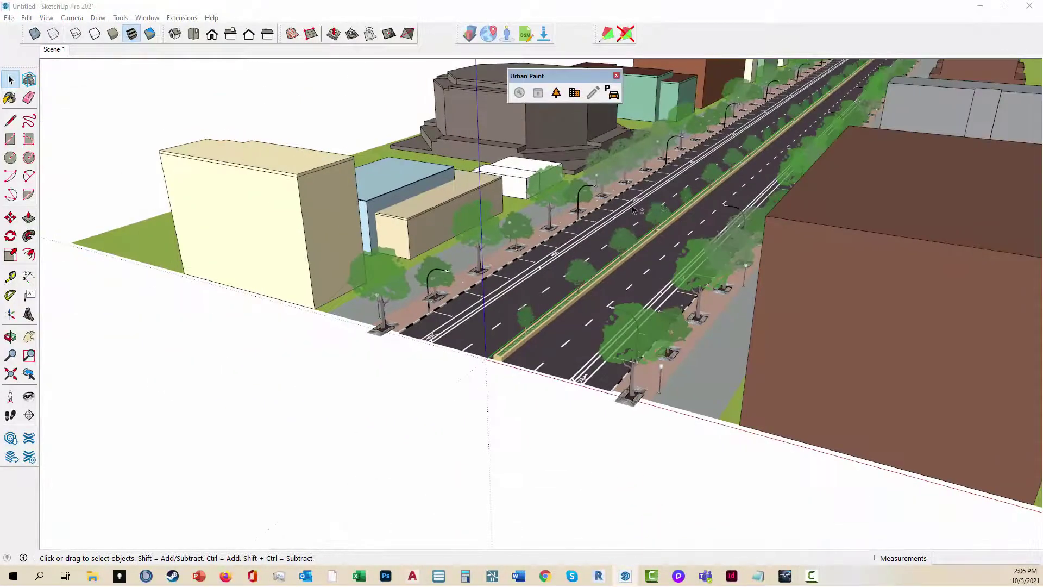
mouse_move(496, 326)
middle_down()
mouse_move(736, 303)
mouse_move(651, 240)
middle_up()
scroll(651, 241, down, 5)
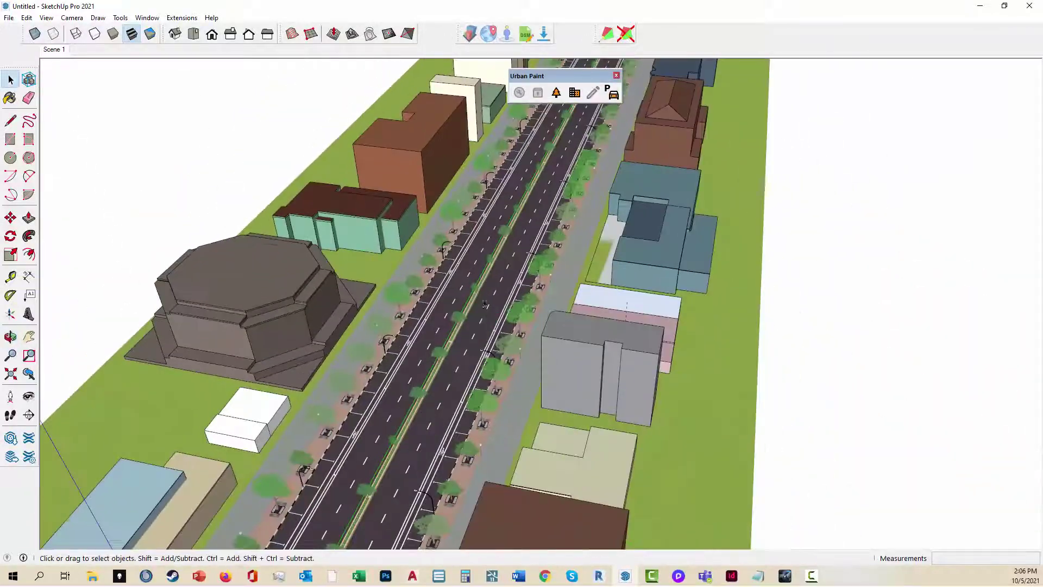
middle_drag(543, 304, 679, 305)
key(g)
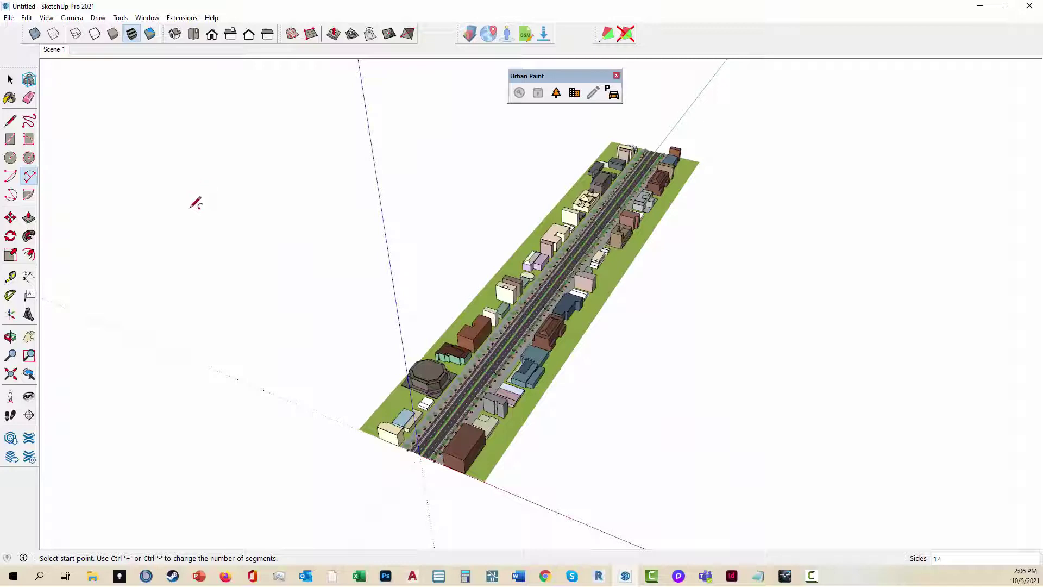
click(190, 207)
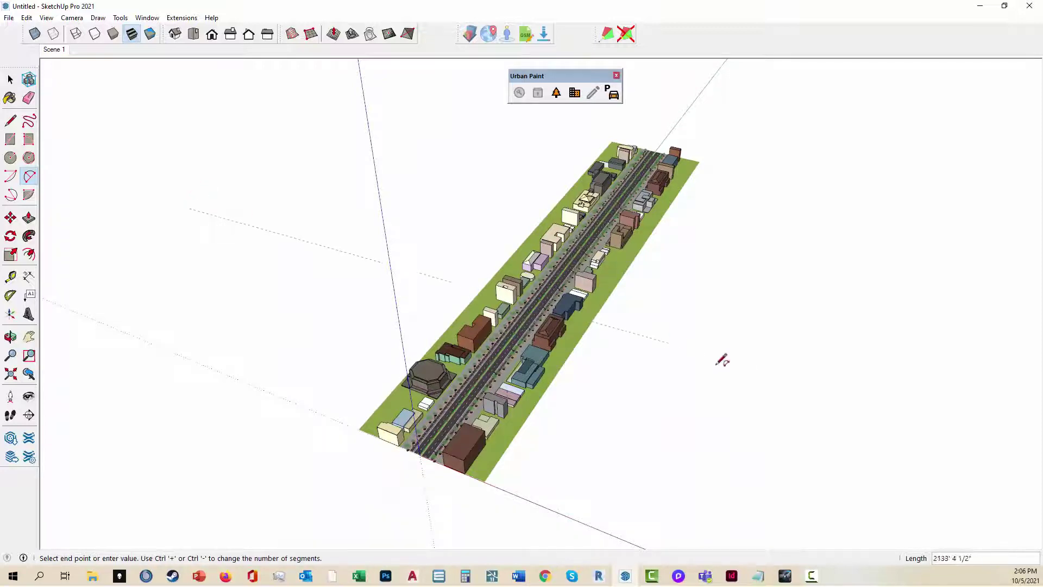
click(875, 432)
click(881, 331)
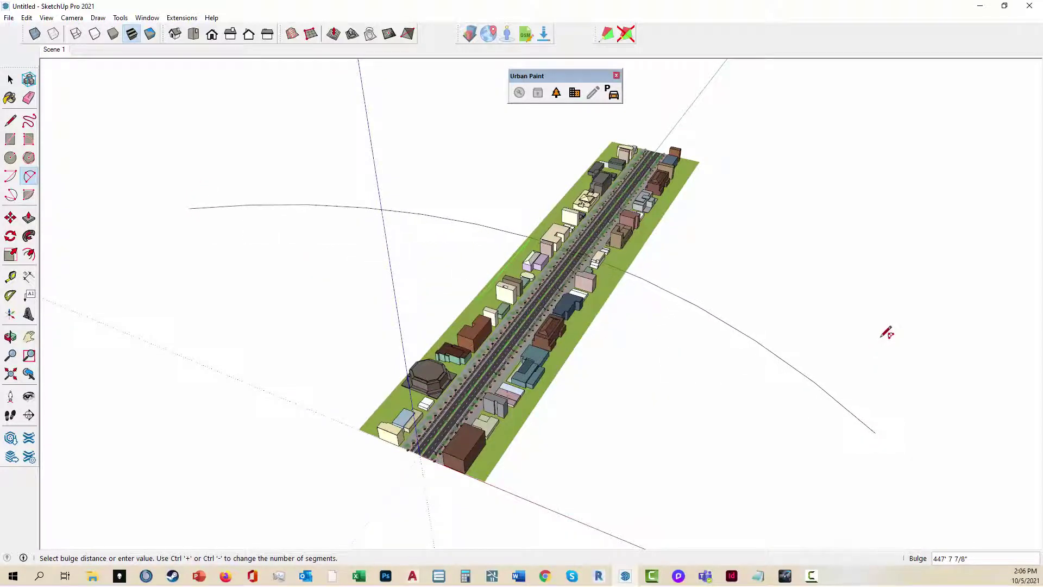
Select the arc and load the Demo Profile 05 - SYM.upp street profile for it
key(space)
click(696, 326)
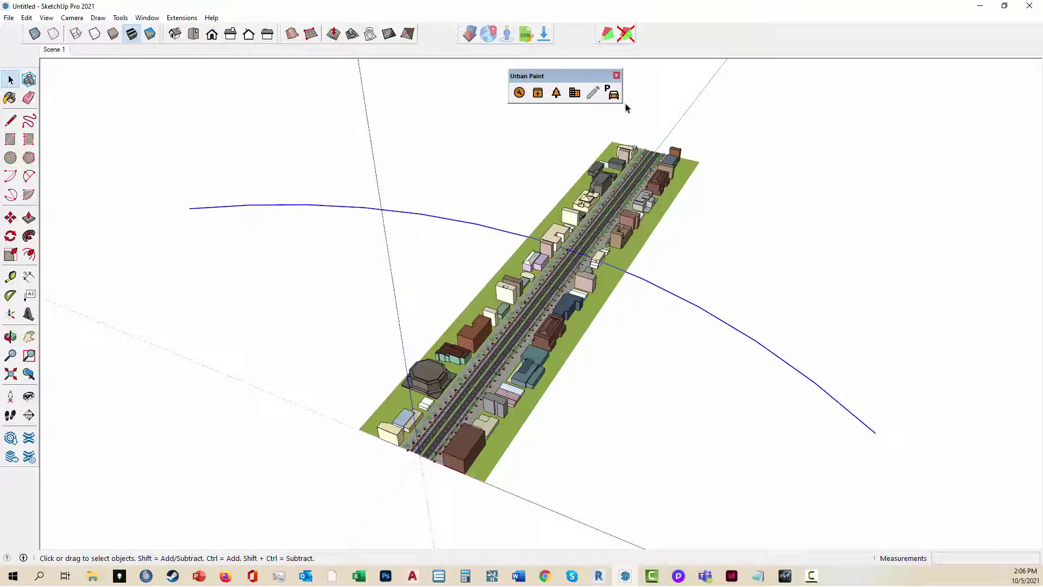
click(538, 92)
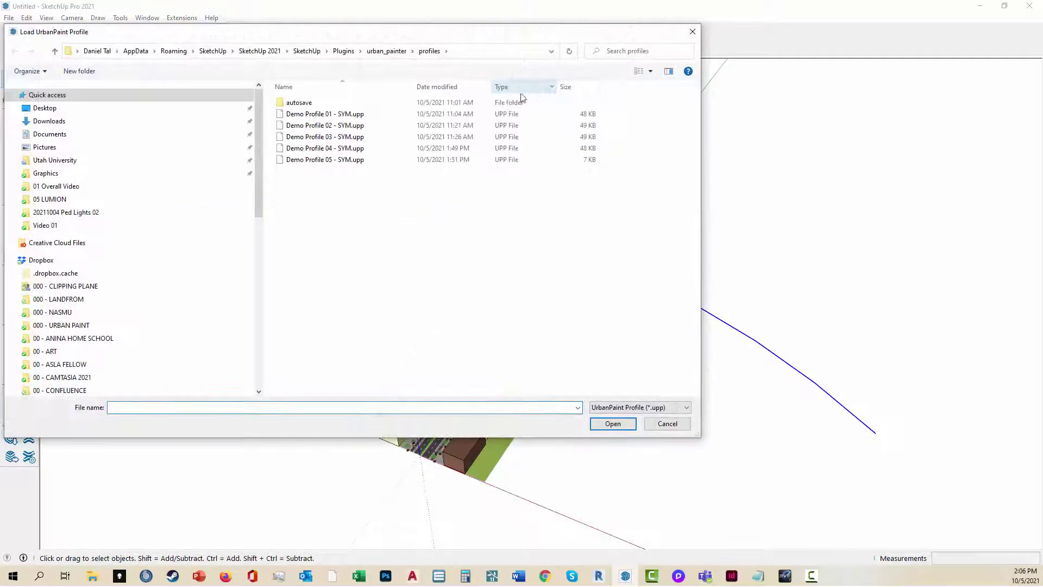
click(348, 163)
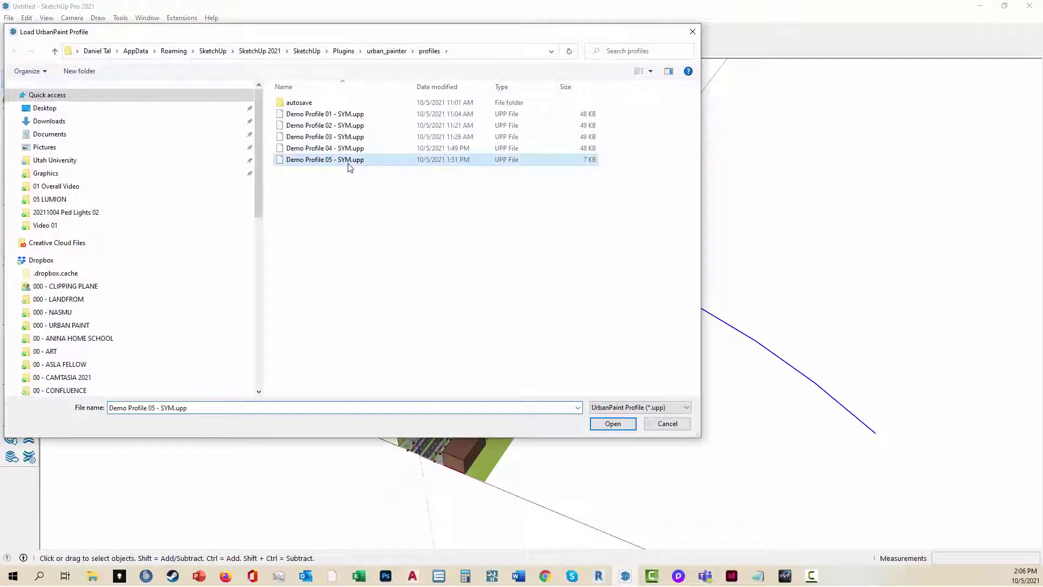
click(613, 424)
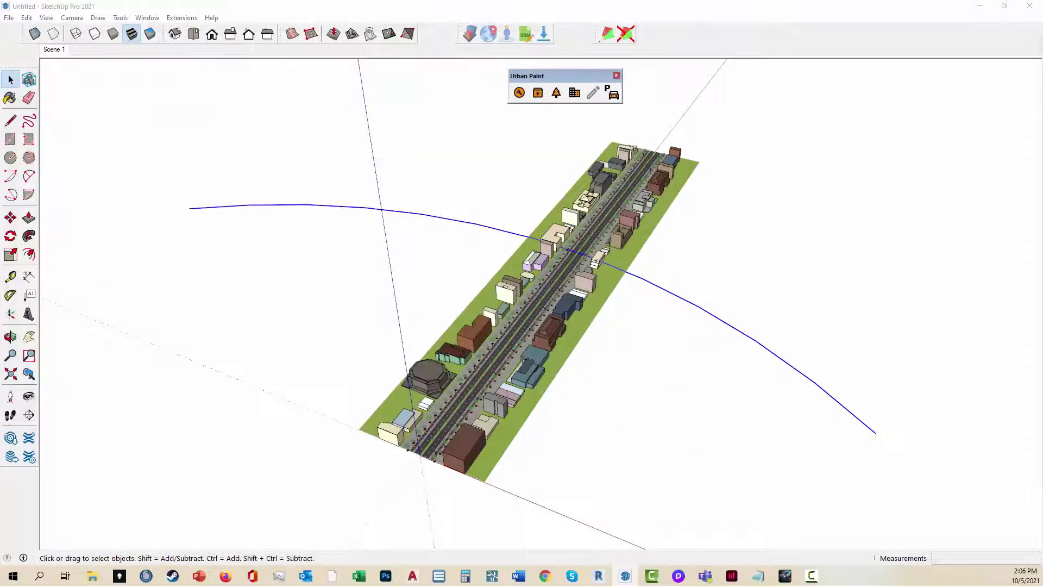
Use traffic lights, pedestrian crossings and a 15' corner radius, then build the curved street
drag(750, 44, 438, 44)
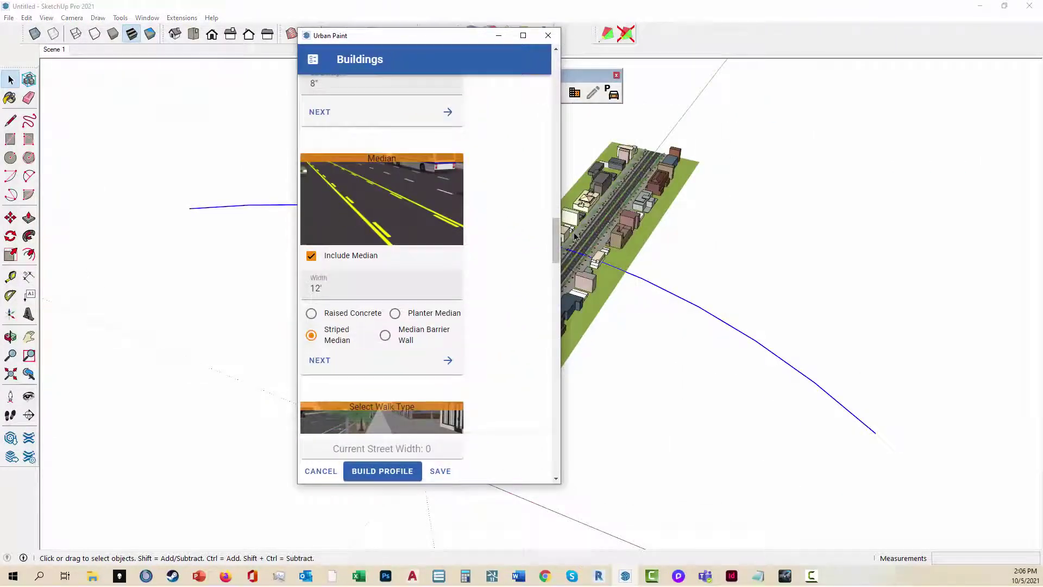
drag(556, 239, 554, 68)
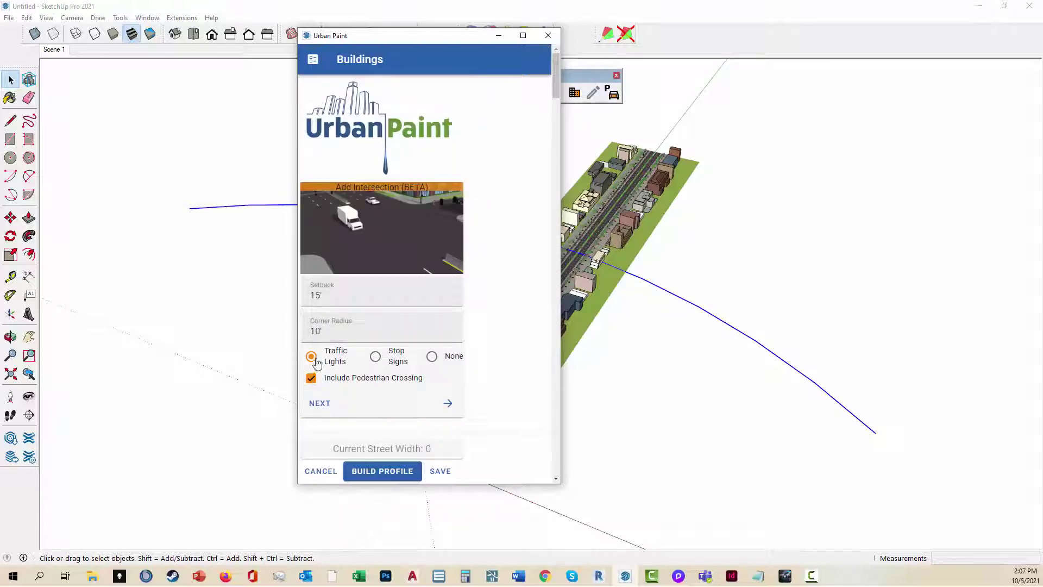
click(312, 378)
click(311, 377)
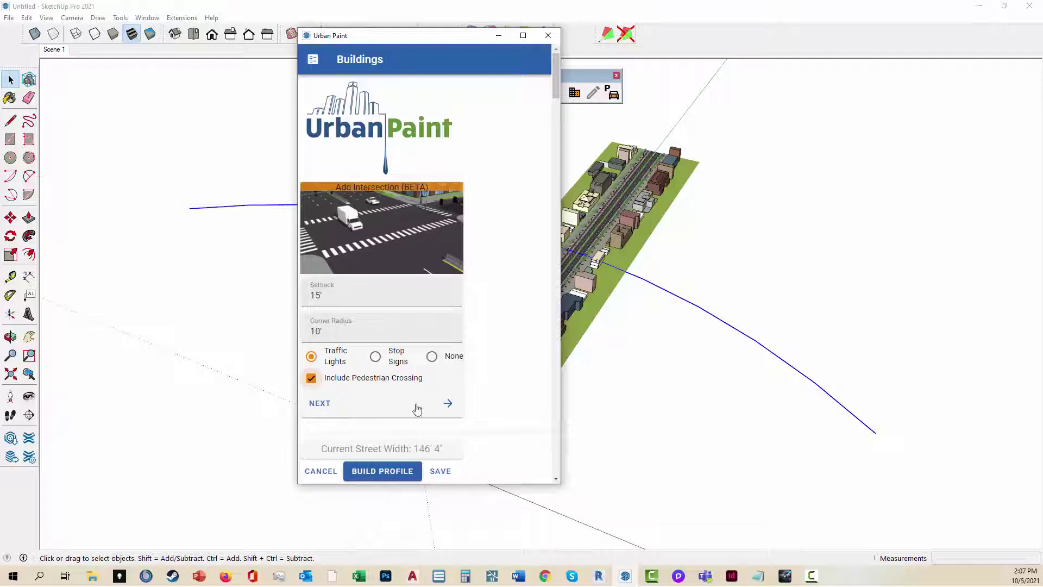
click(316, 331)
key(BackSpace)
key(BackSpace)
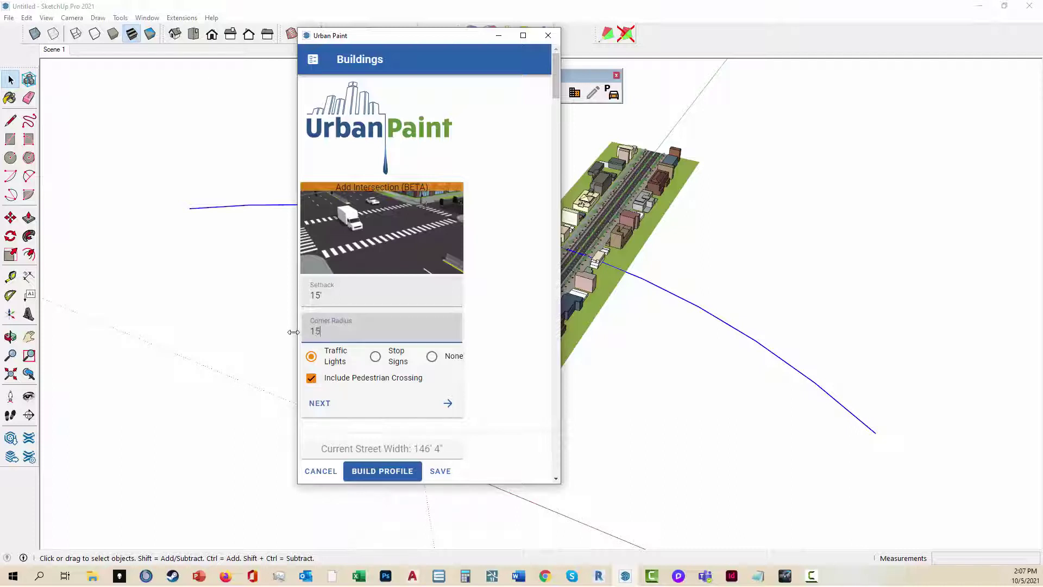
click(350, 296)
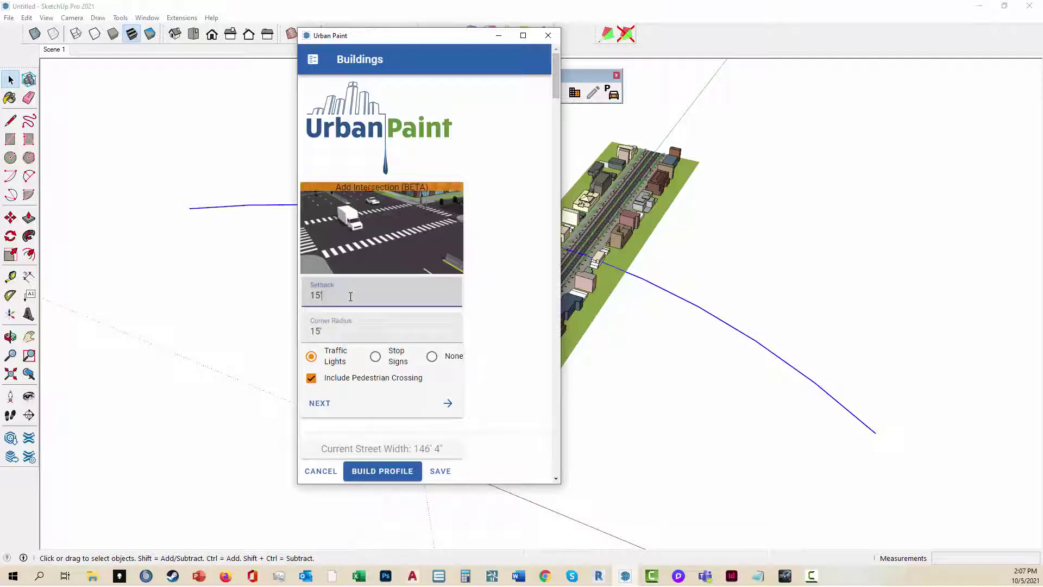
click(391, 474)
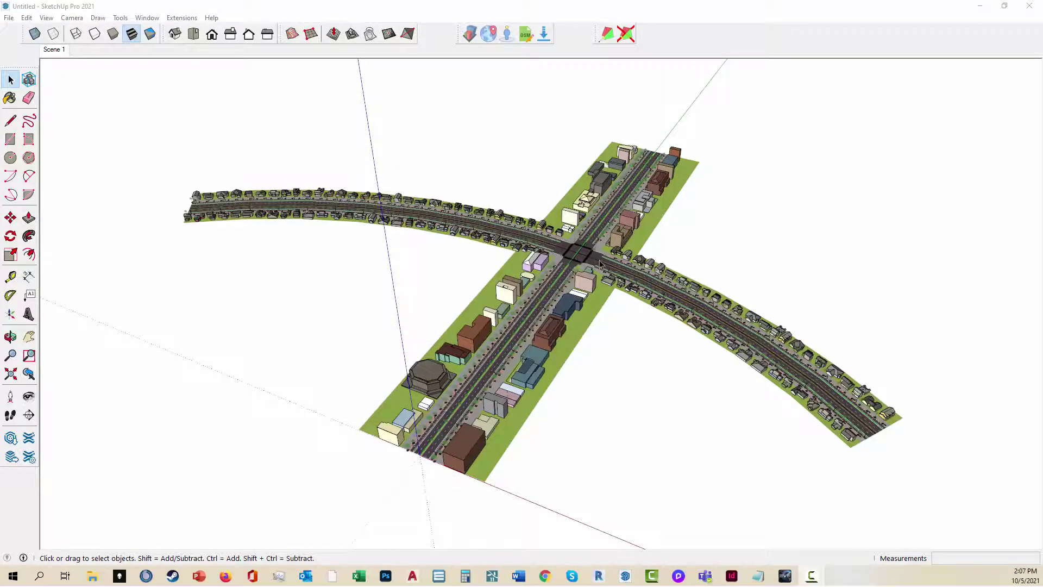
Zoom and orbit into the new signalized intersection to inspect it, then zoom back out
scroll(601, 263, up, 10)
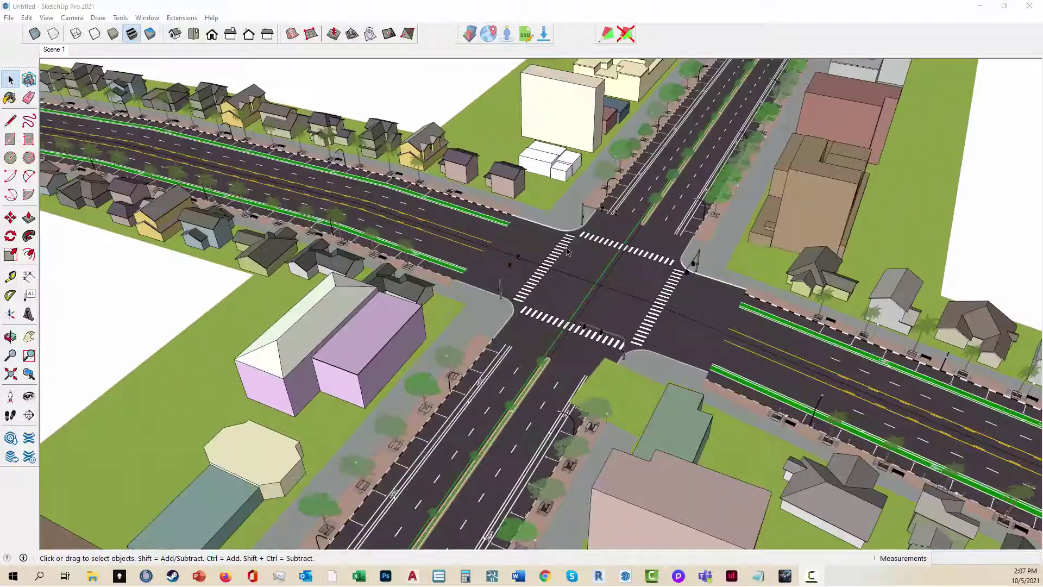
scroll(566, 250, up, 2)
middle_drag(567, 250, 562, 353)
scroll(565, 287, up, 2)
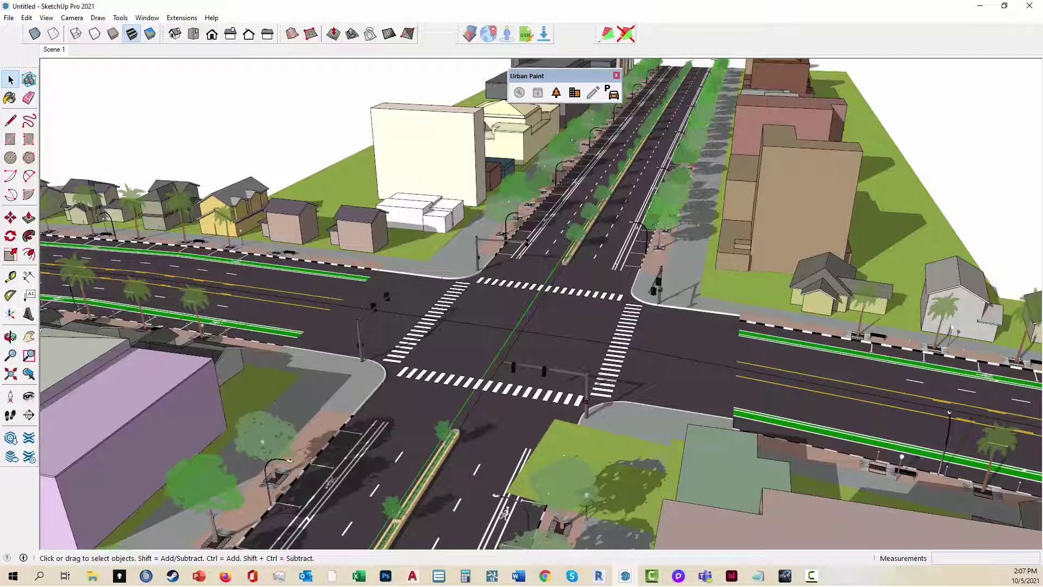
scroll(626, 337, down, 10)
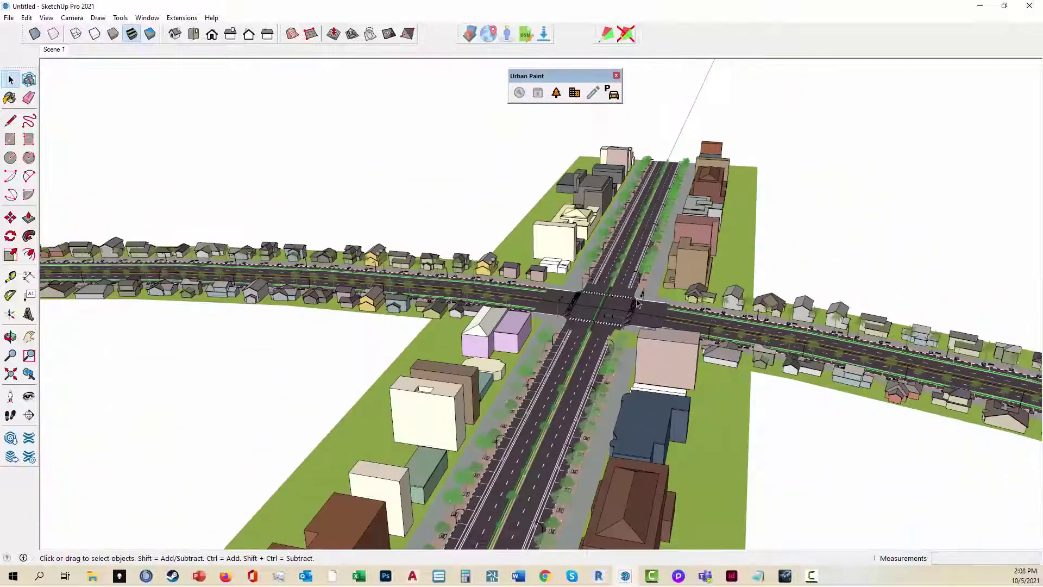
Draw a second arc across the lower end of both streets
middle_drag(635, 303, 422, 379)
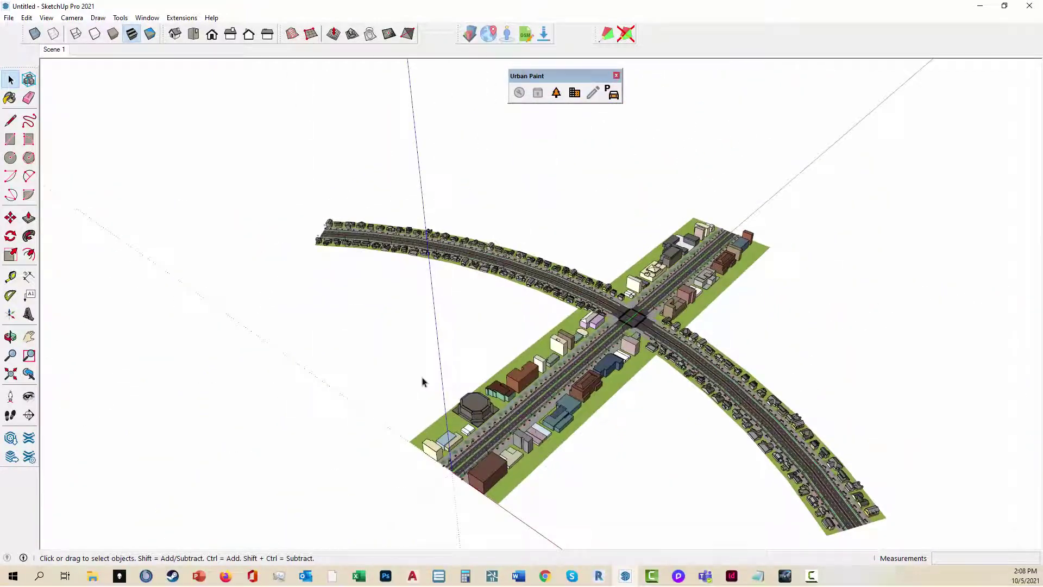
key(a)
click(394, 354)
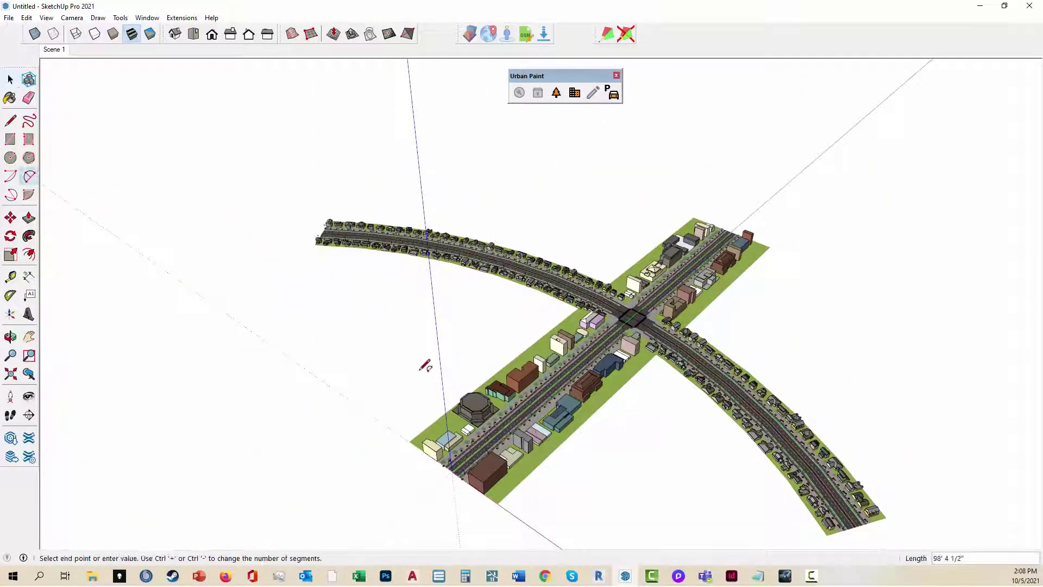
click(941, 414)
click(661, 450)
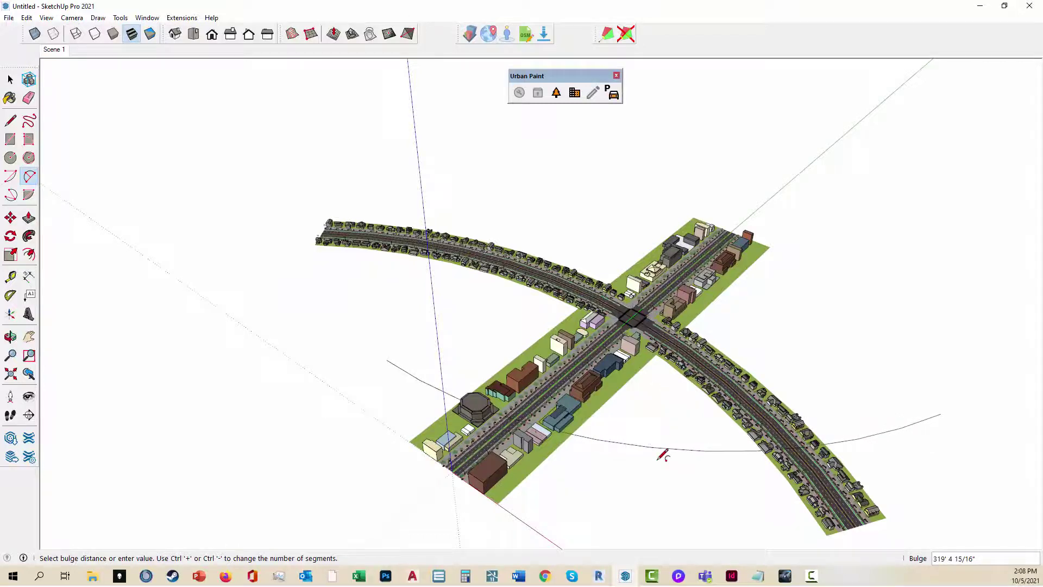
Select the new arc and load Demo Profile 03 for it
key(space)
click(661, 448)
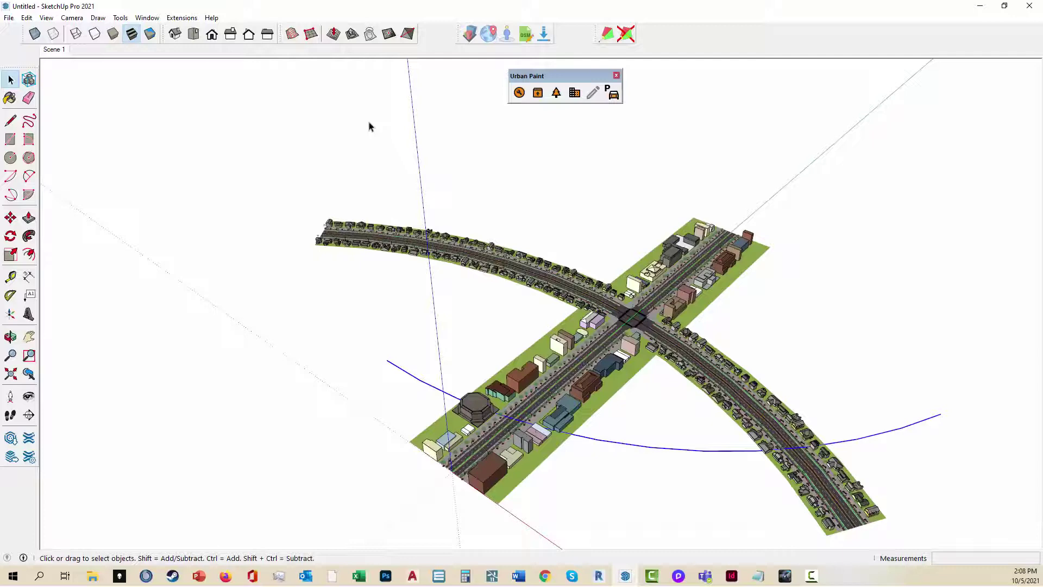
click(537, 93)
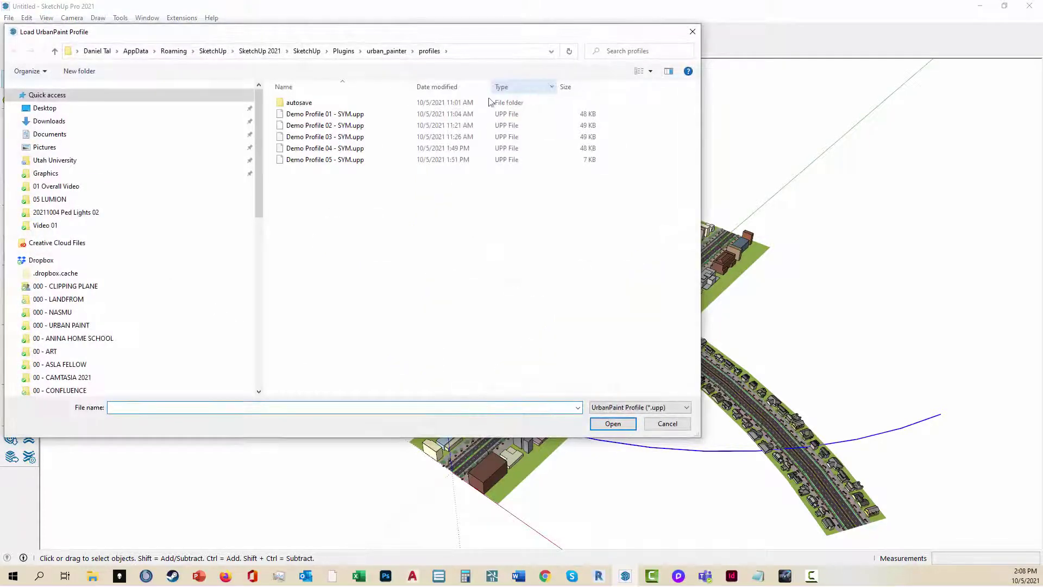
click(348, 137)
click(619, 424)
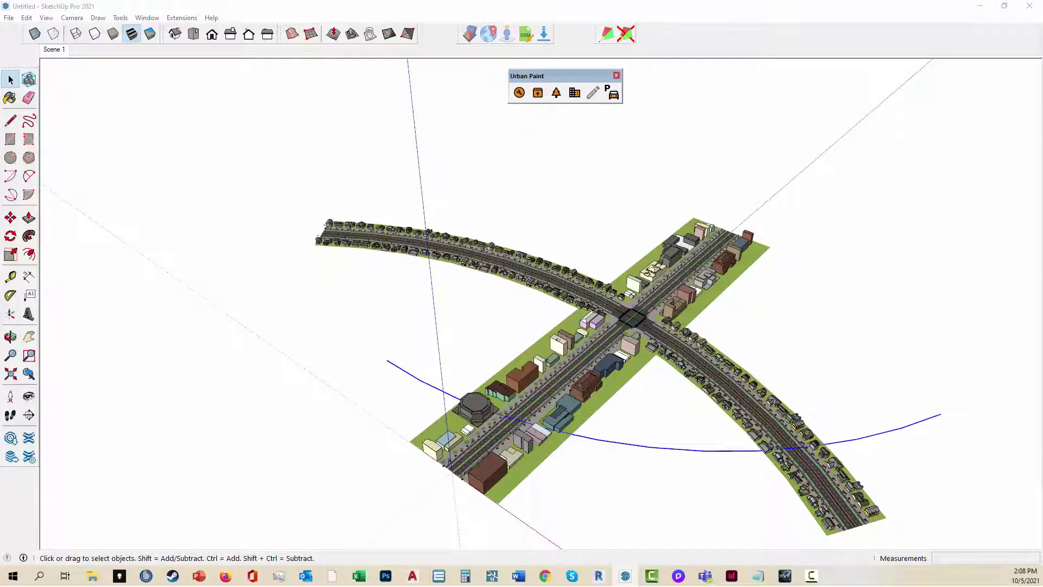
scroll(524, 221, down, 5)
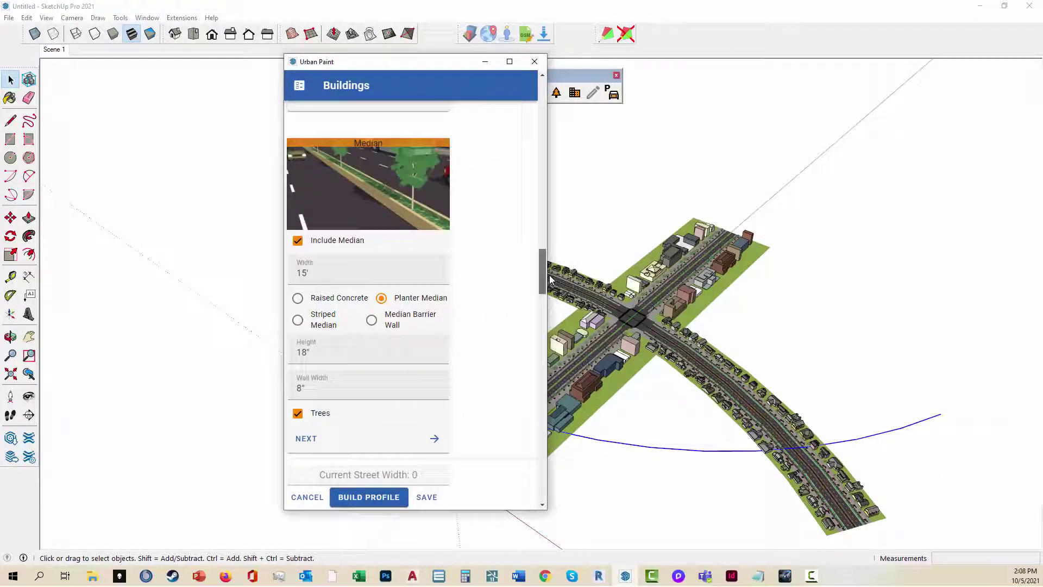
Set the intersections to stop signs with pedestrian crossings
drag(542, 275, 543, 103)
click(361, 381)
click(297, 403)
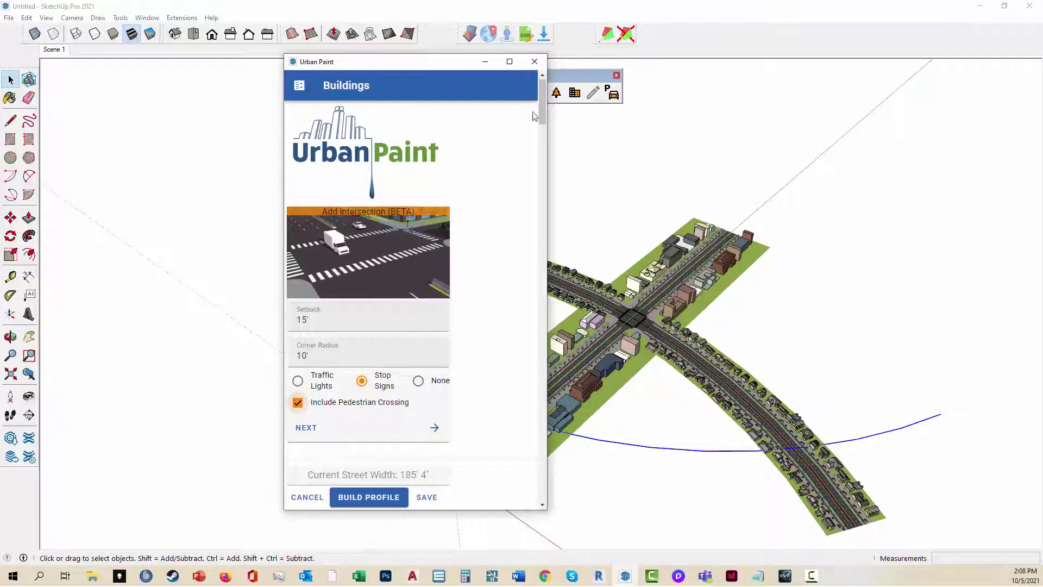
Add 07-08 and 09-10 story massings, remove 01-02, and build the profile
drag(544, 127, 549, 464)
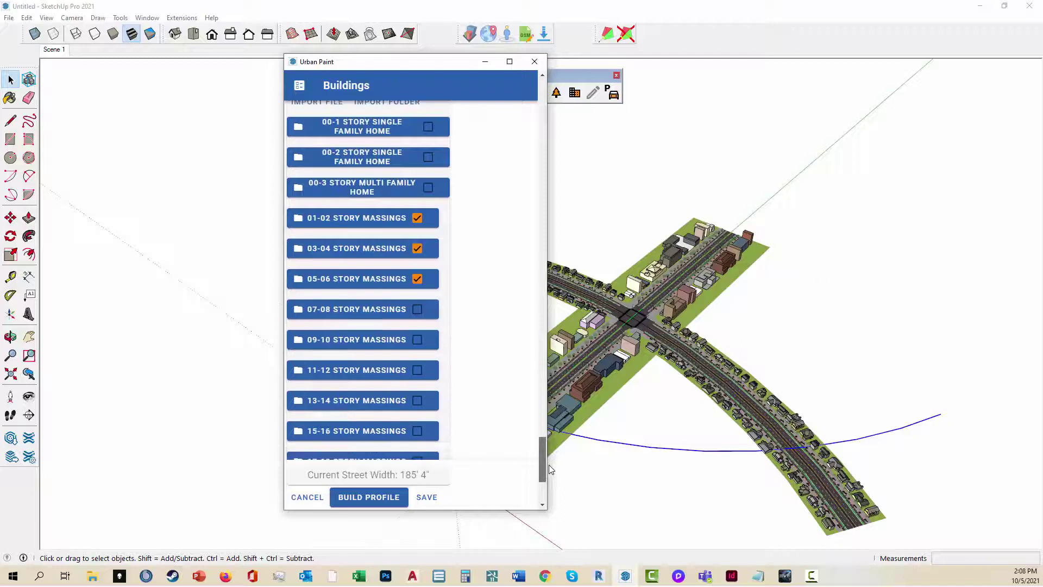
click(417, 309)
click(417, 340)
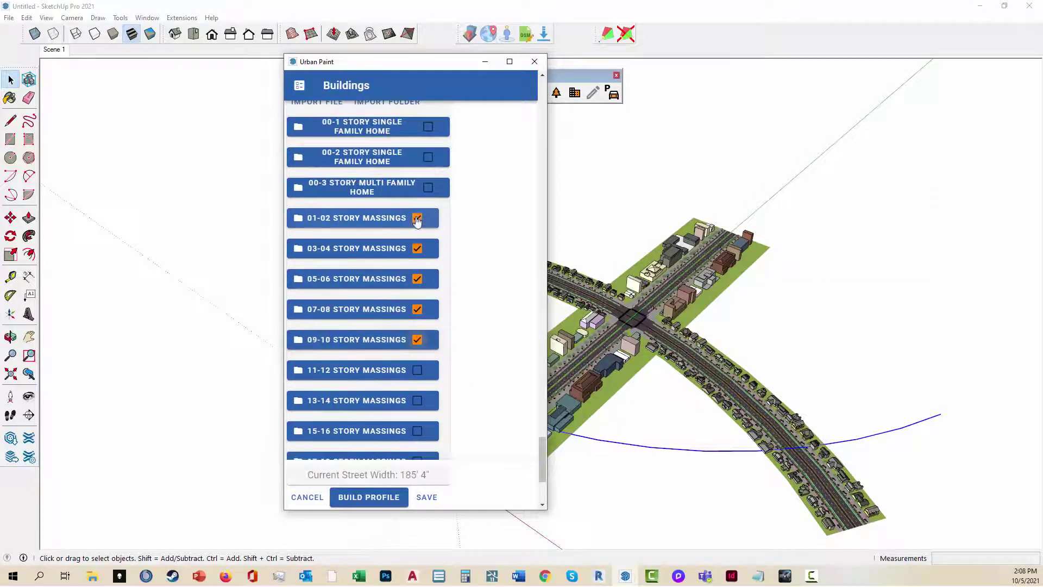
click(418, 218)
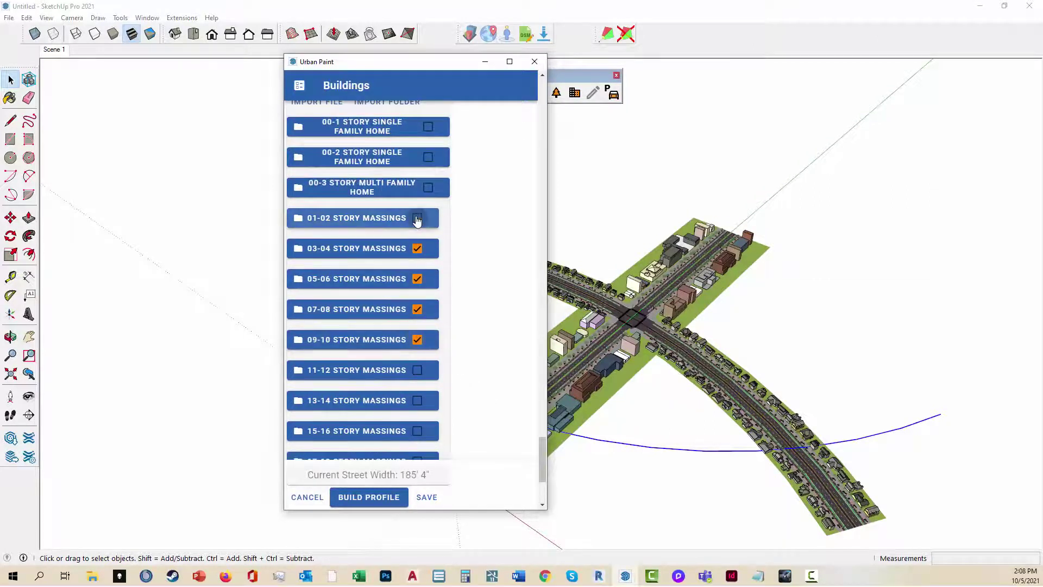
click(383, 502)
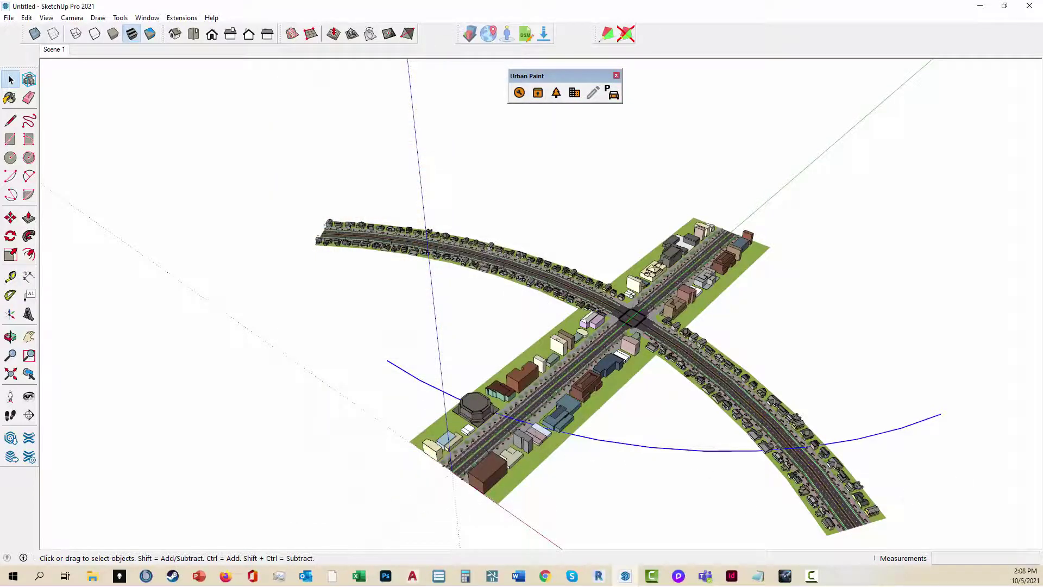
Zoom and orbit around the new crosswalked intersections to view the distant streets
scroll(577, 483, up, 10)
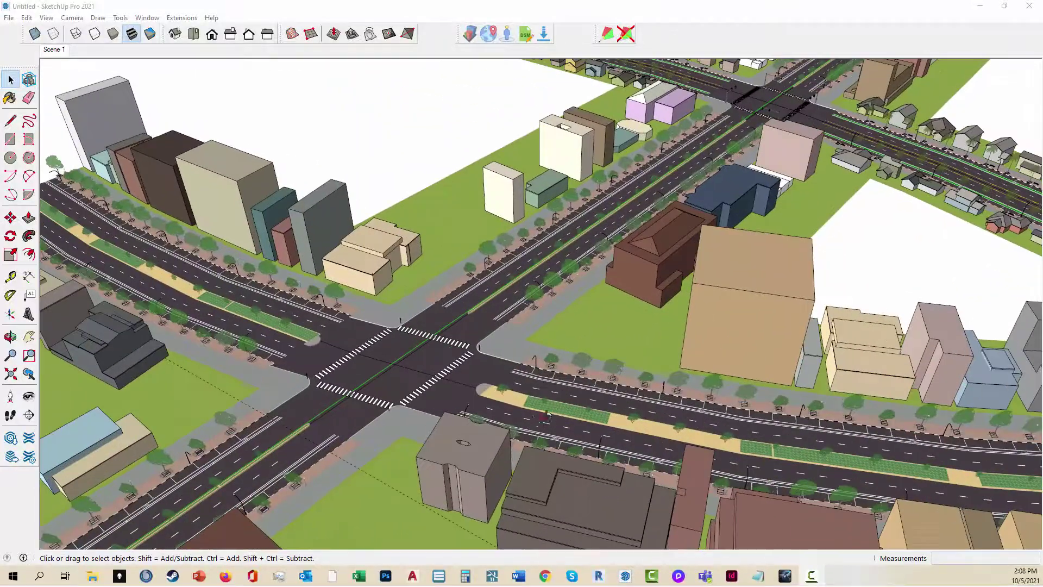
middle_drag(545, 416, 823, 283)
scroll(821, 281, up, 2)
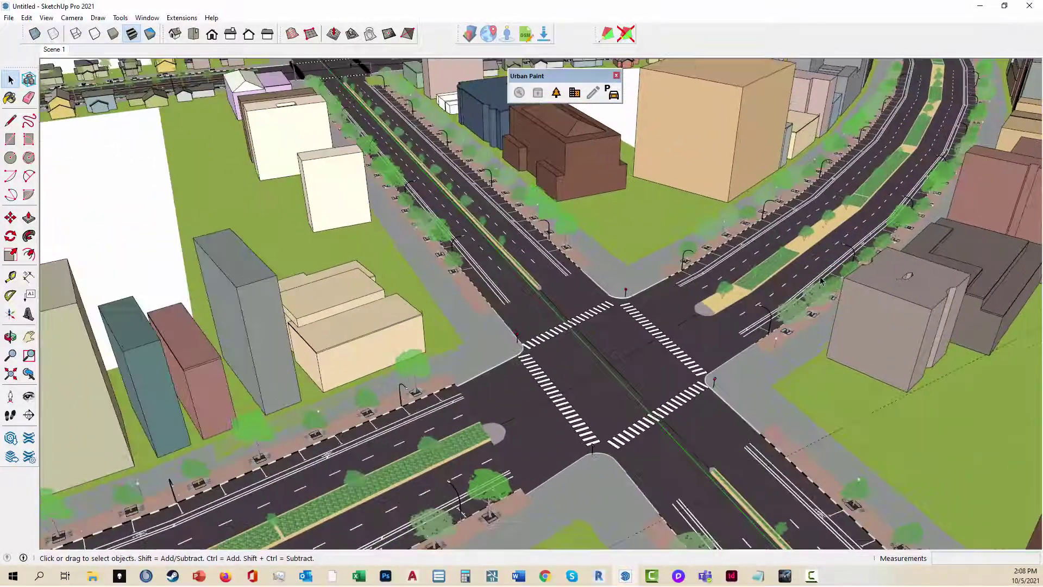
middle_drag(826, 239, 848, 296)
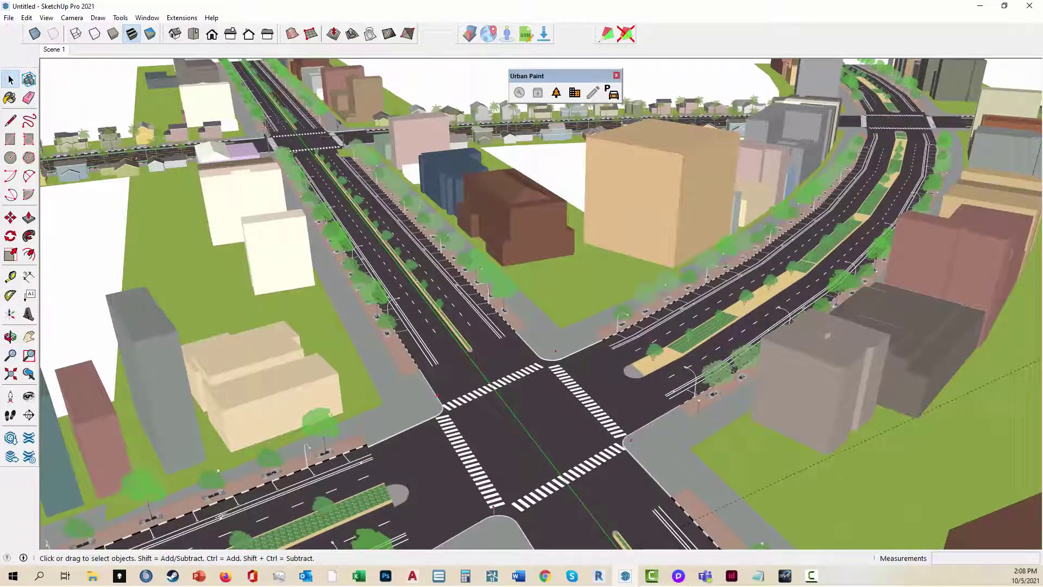